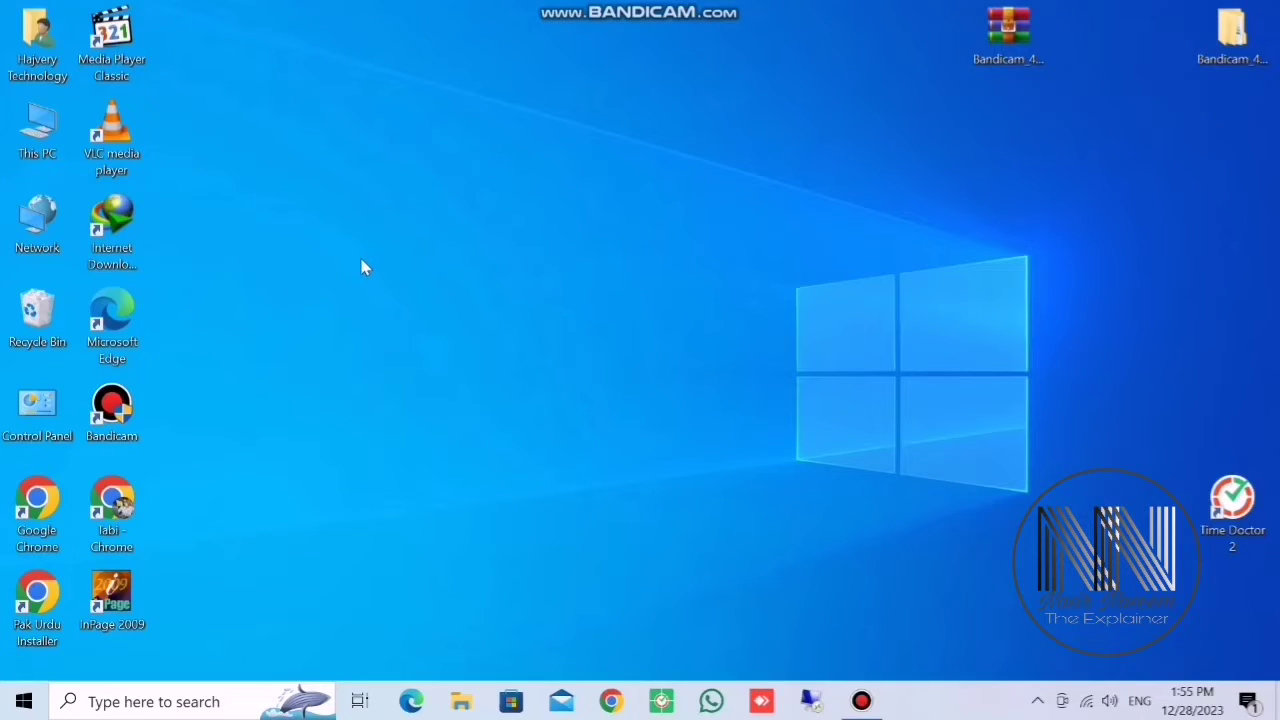
Step: Open Control Panel, view items as Large icons, and go to Speech Recognition
double_click(44, 402)
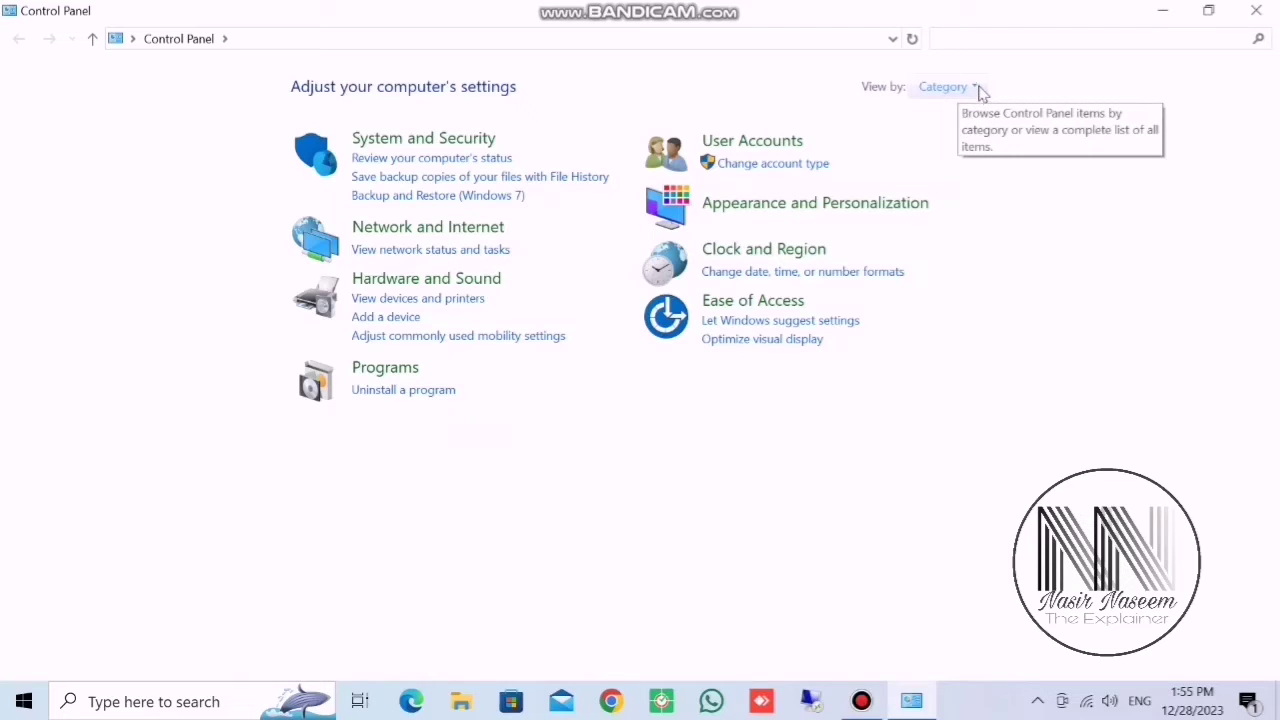
click(976, 88)
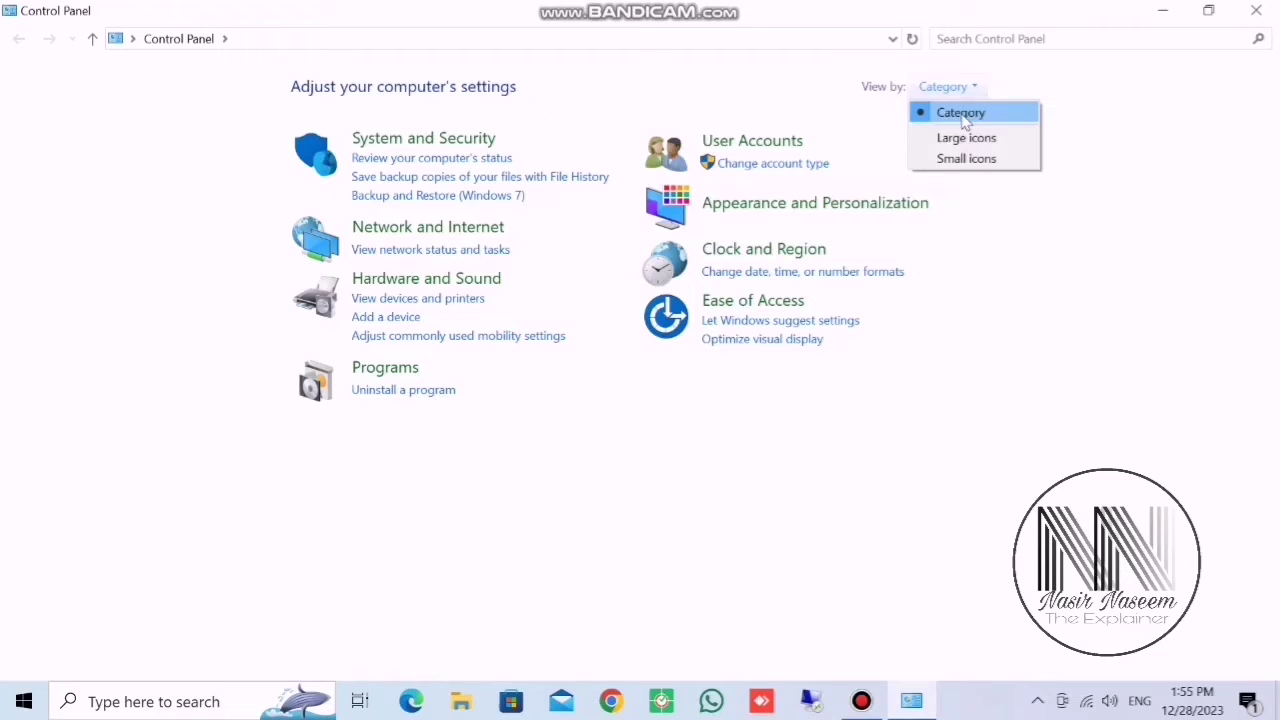
click(957, 140)
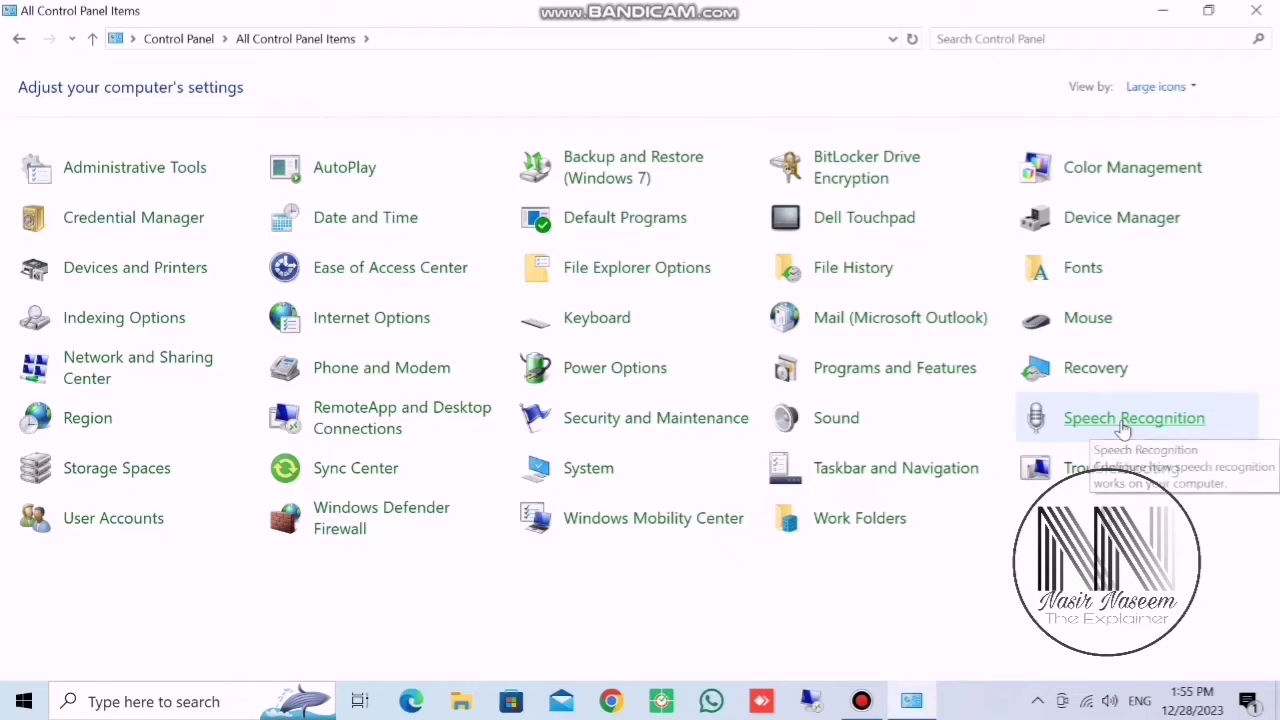
click(1122, 426)
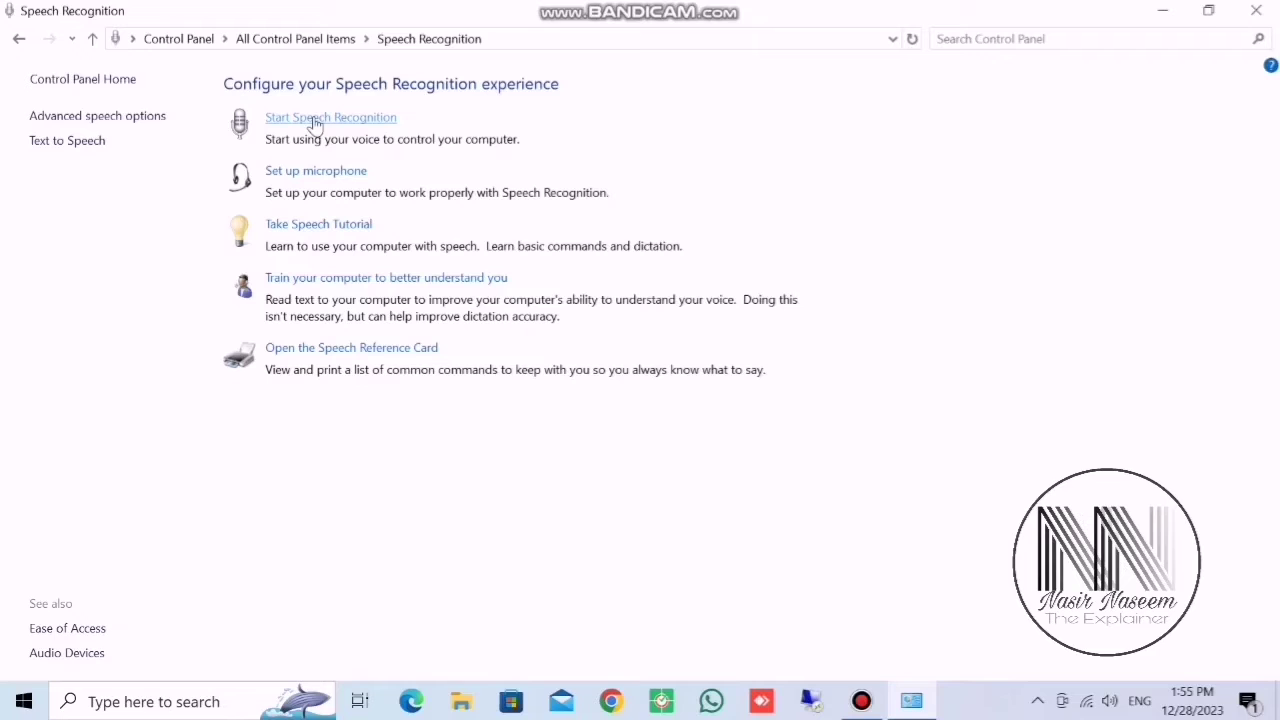
Step: Run the microphone setup wizard for a Headset Microphone through to Finish
click(314, 120)
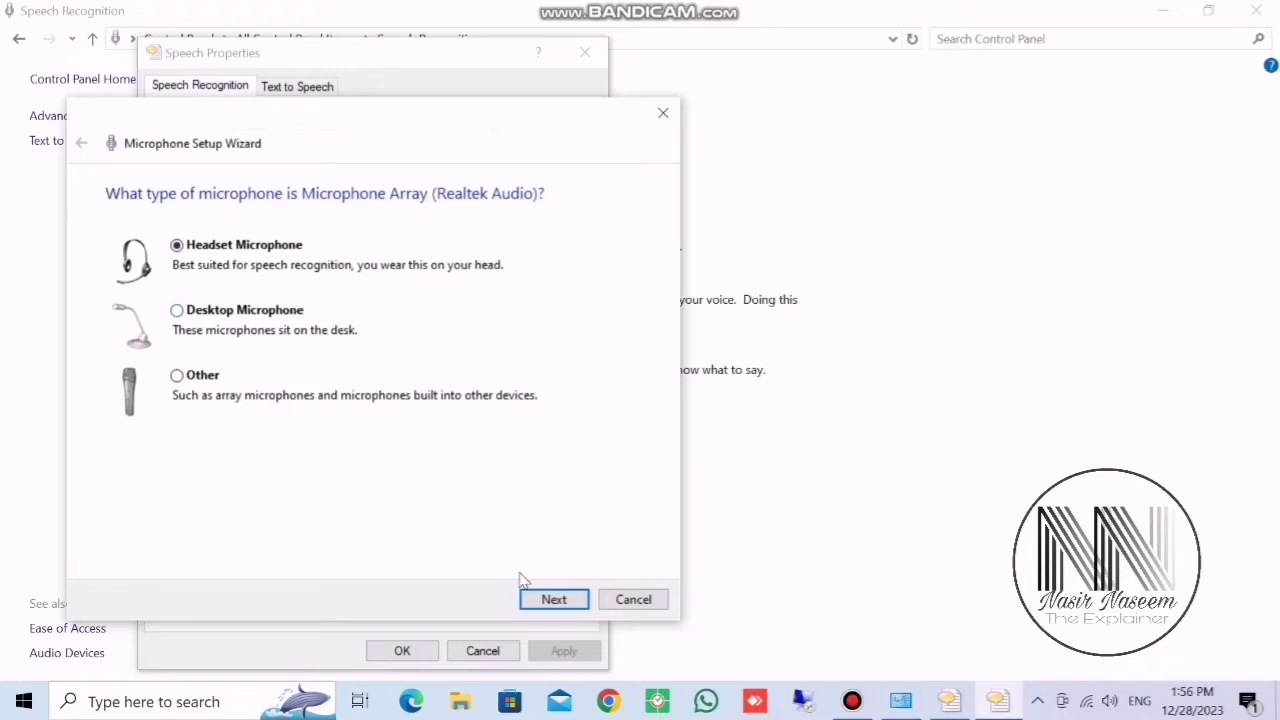
click(544, 604)
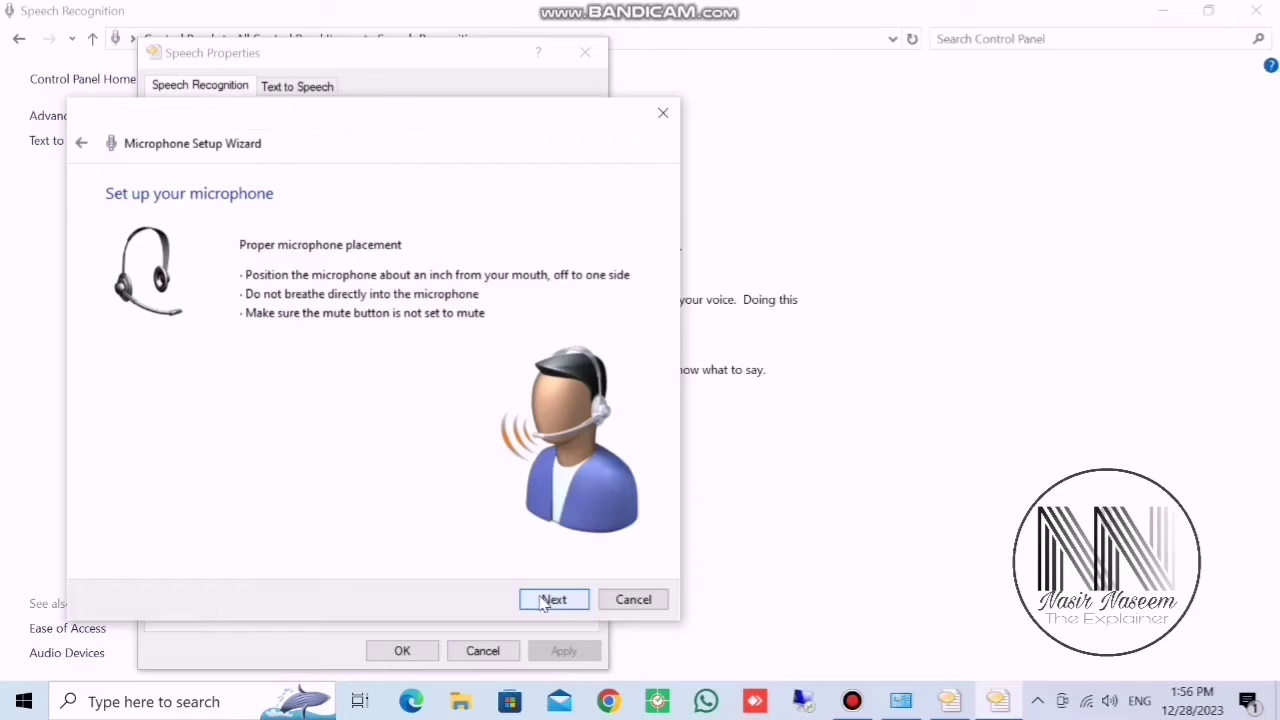
click(544, 604)
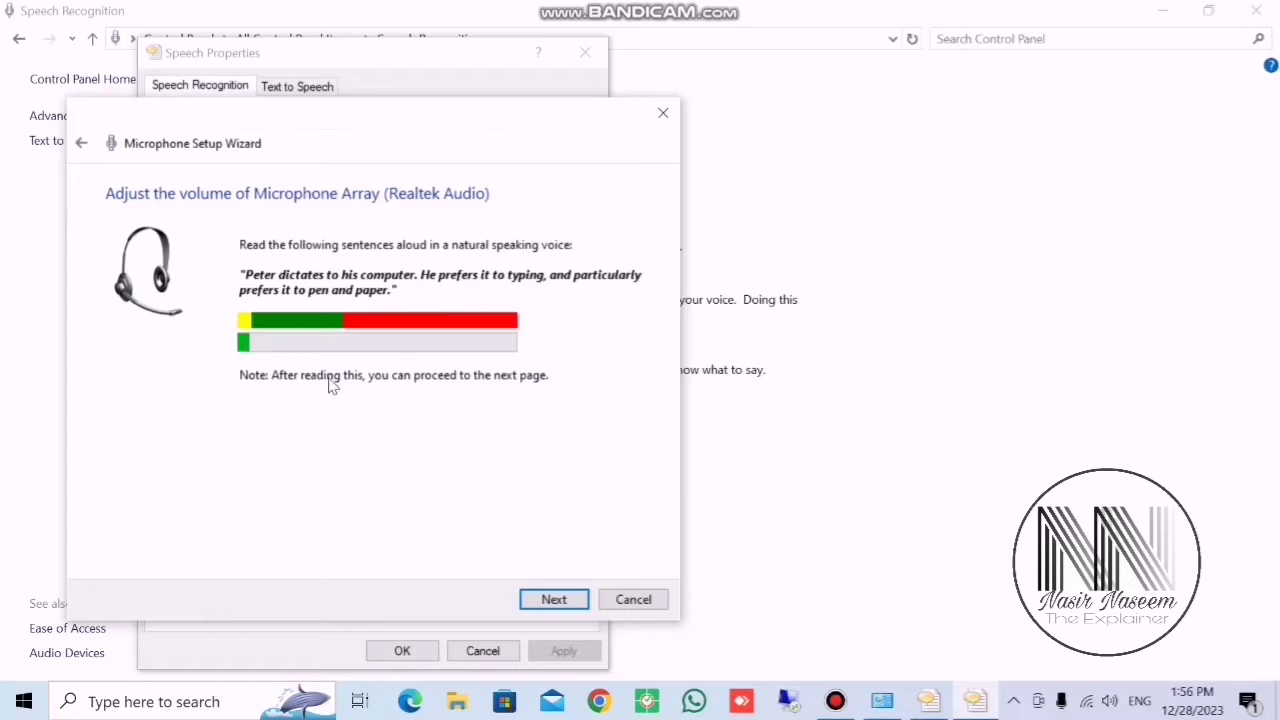
click(551, 605)
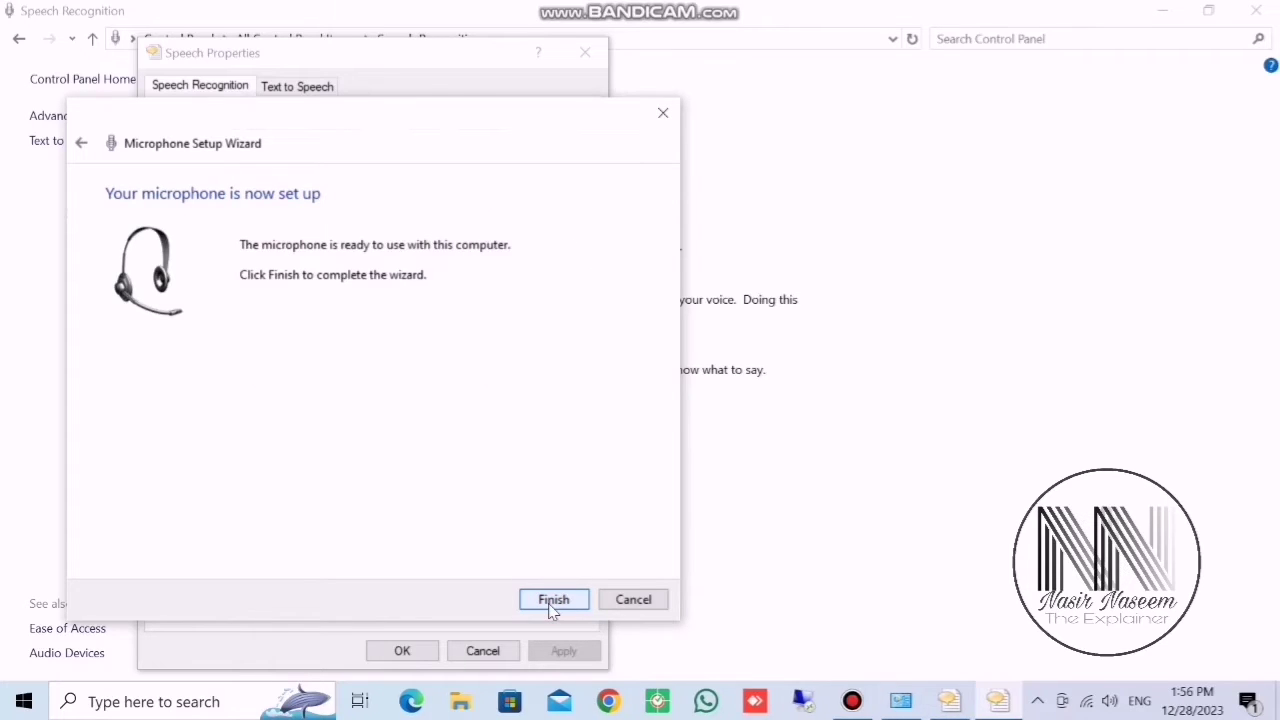
click(553, 603)
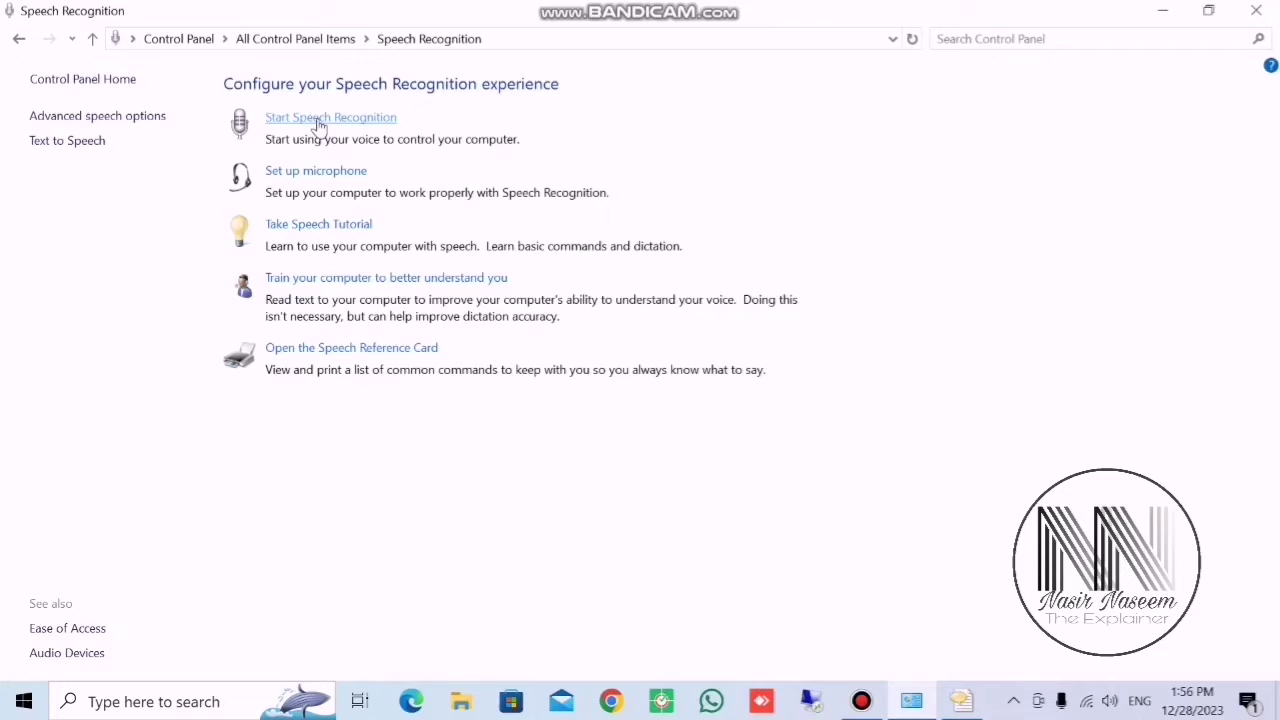
Step: Start Speech Recognition, switch listening on briefly, then switch it off again
click(320, 122)
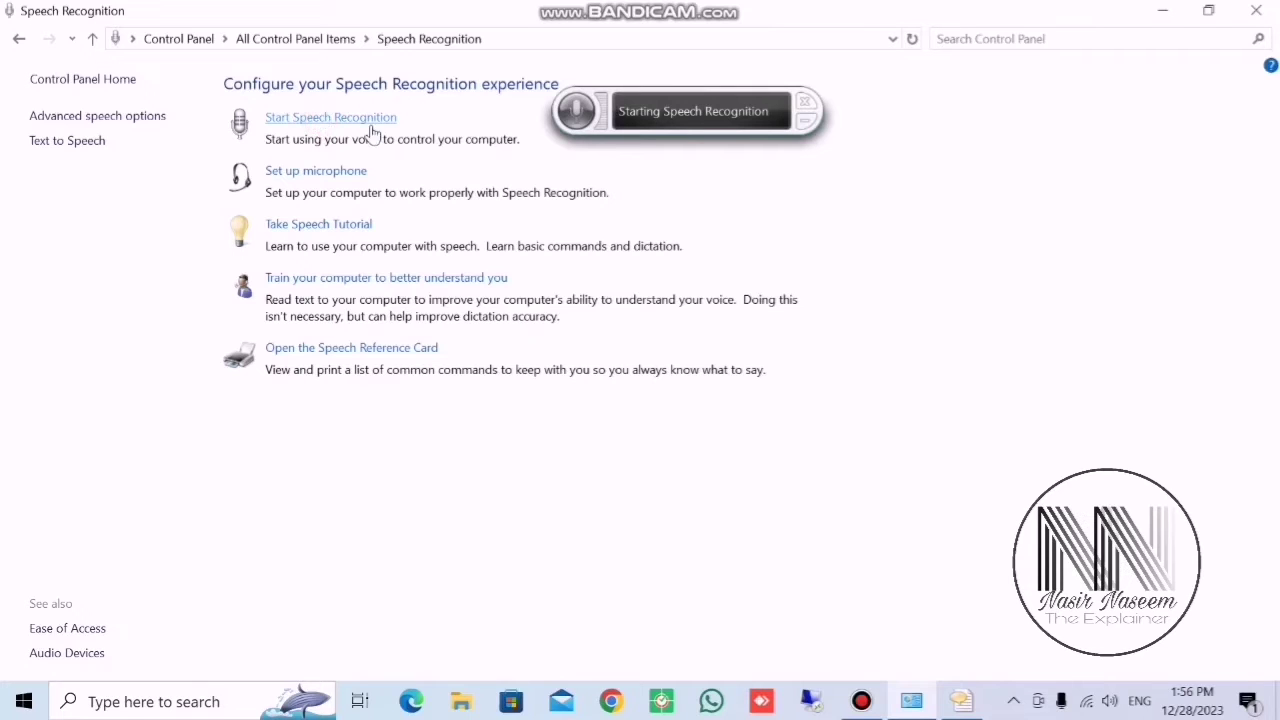
click(578, 113)
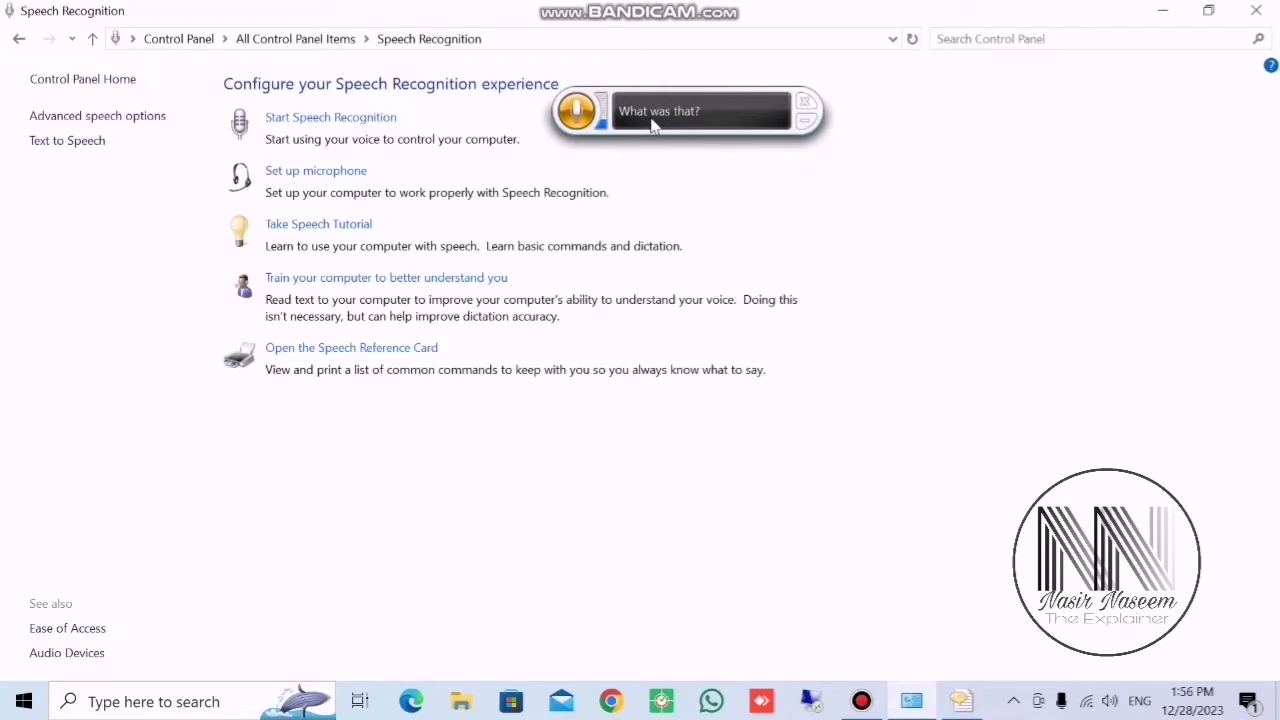
click(582, 126)
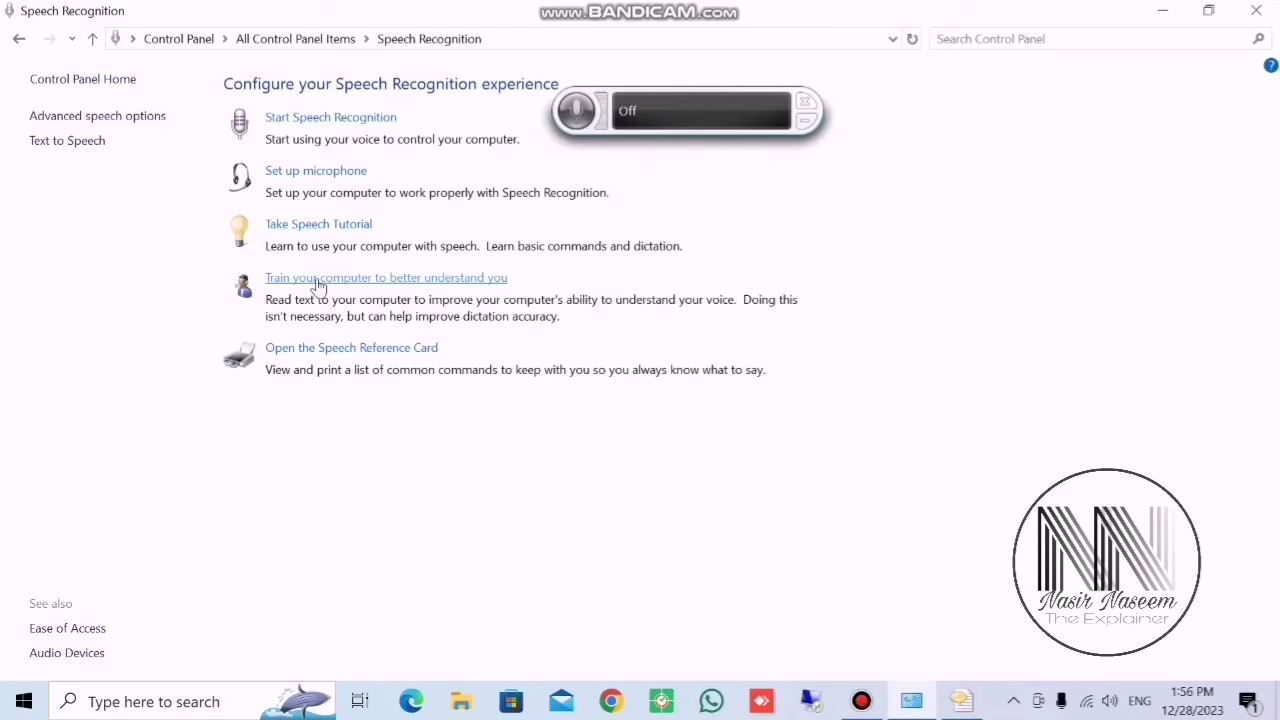
Step: Start voice training and begin reading the training sentences aloud
click(317, 280)
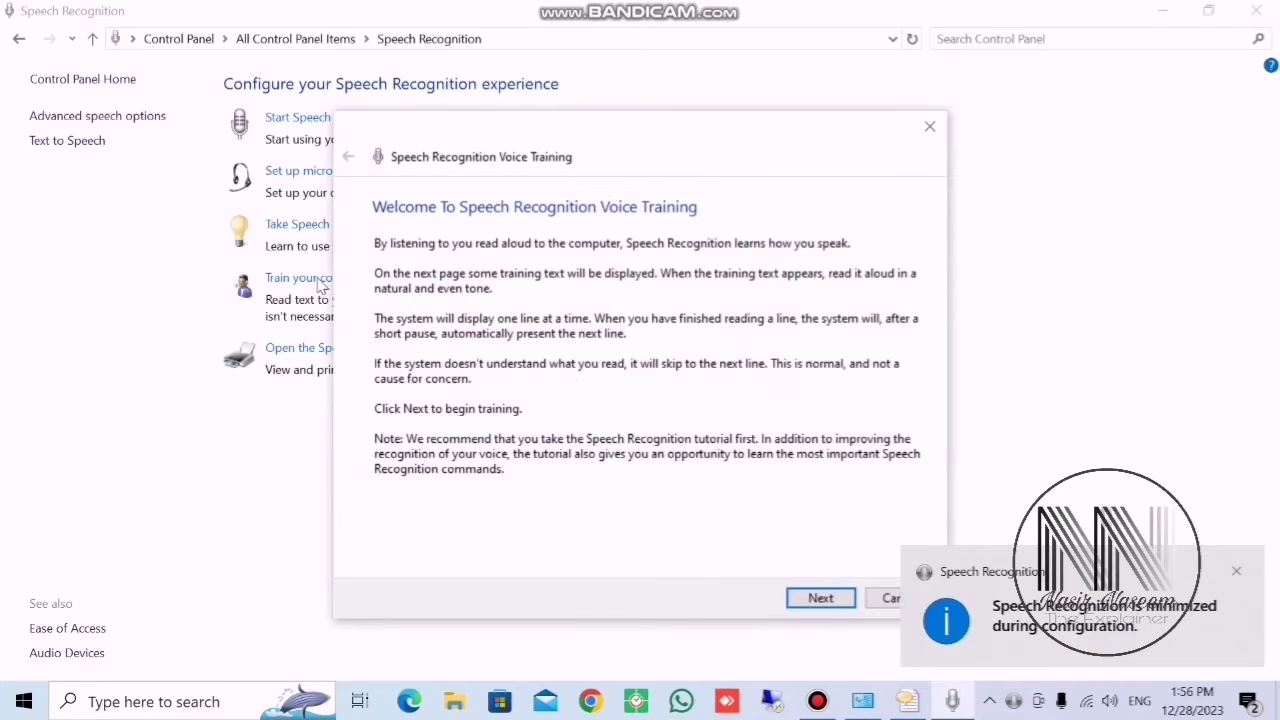
click(818, 605)
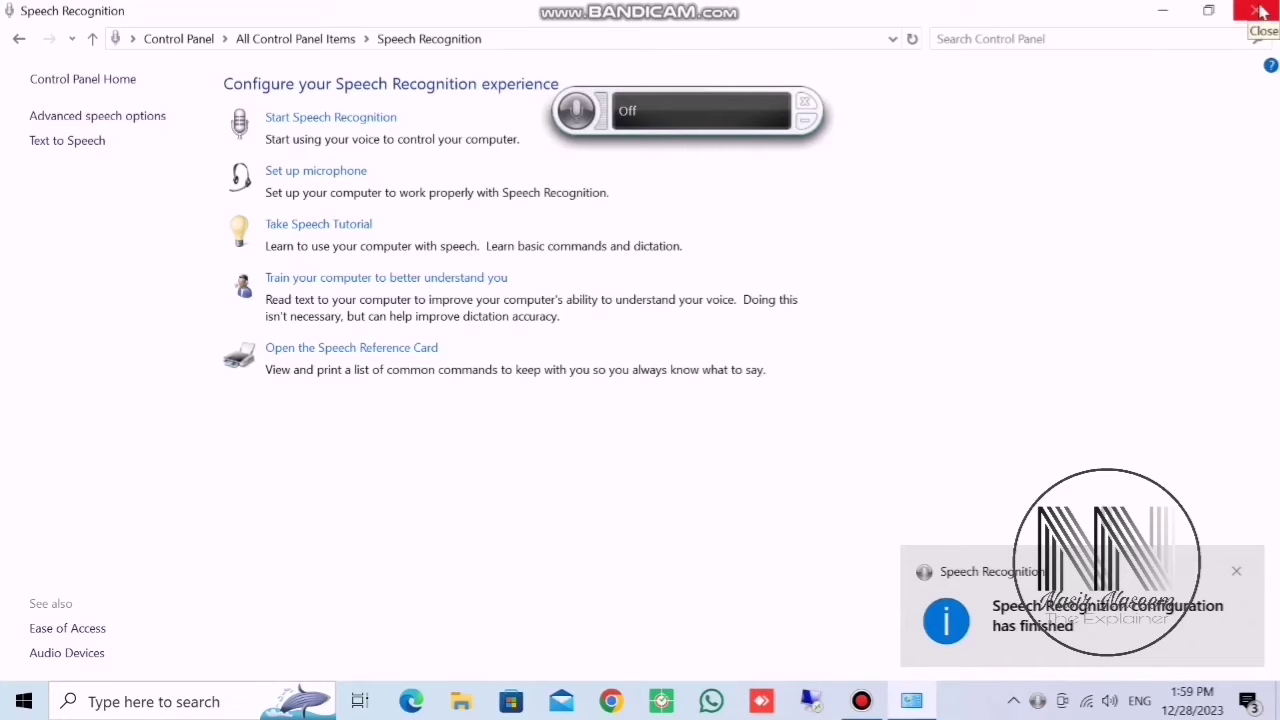
Step: Close Control Panel and put Speech Recognition into listening mode
click(1258, 11)
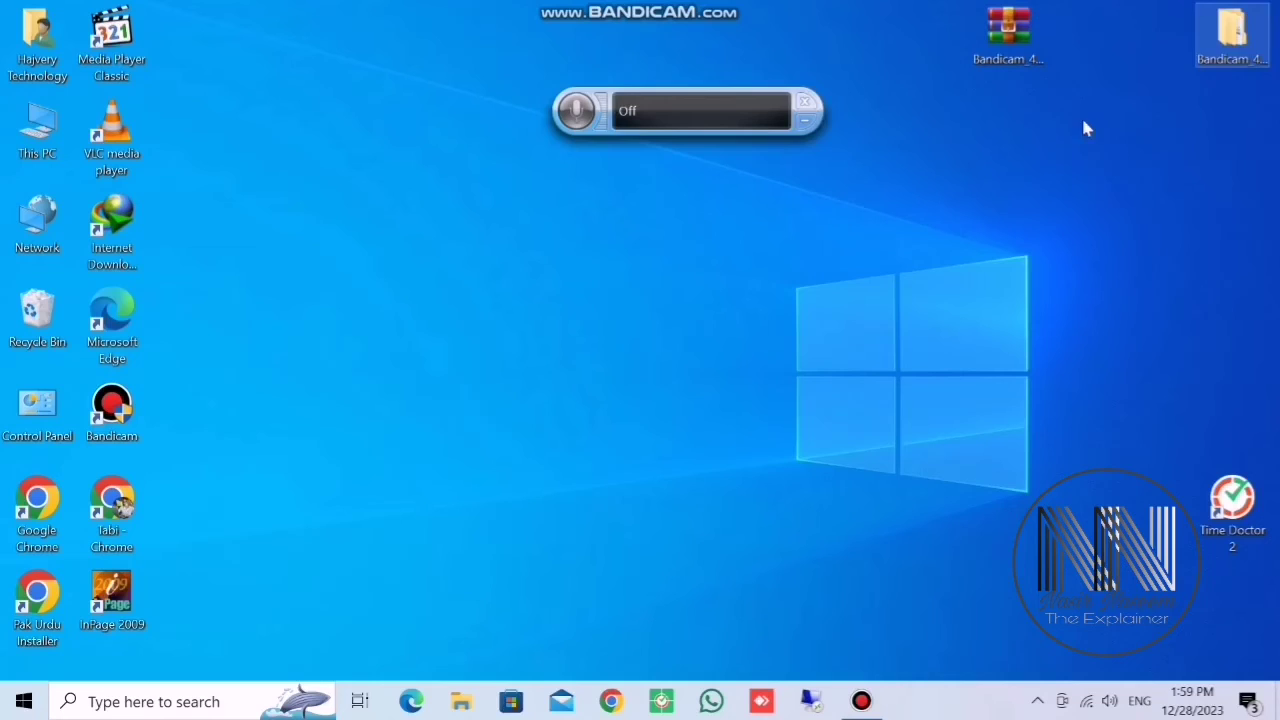
click(577, 113)
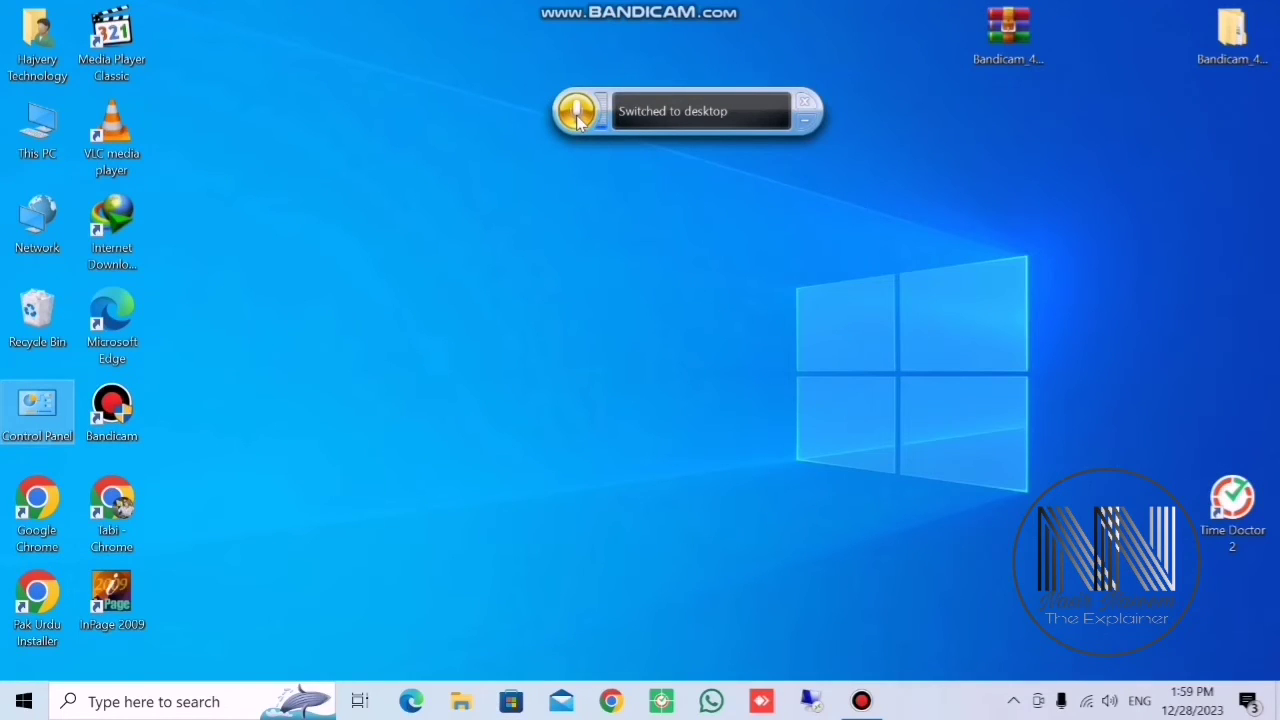
Step: Bring up Microsoft Edge showing the MSN start page
key(Right)
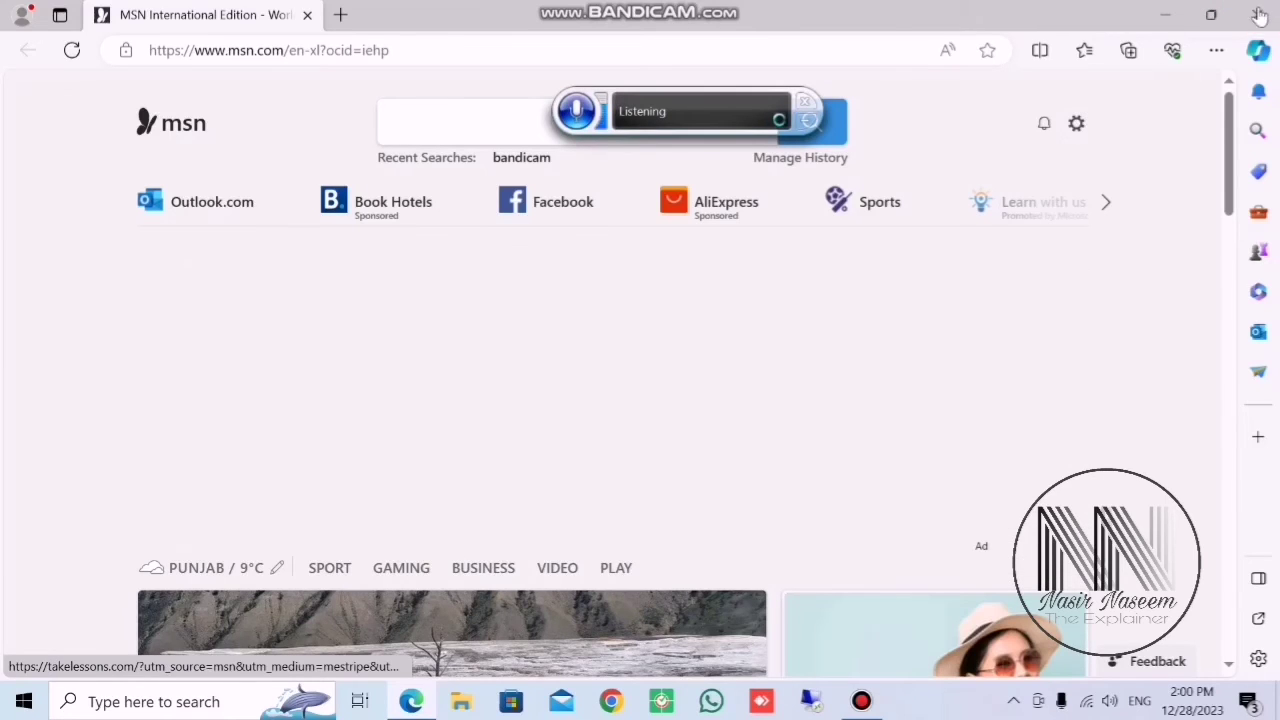
Step: Close Edge, launch Word from taskbar search, and create a blank document
click(1260, 28)
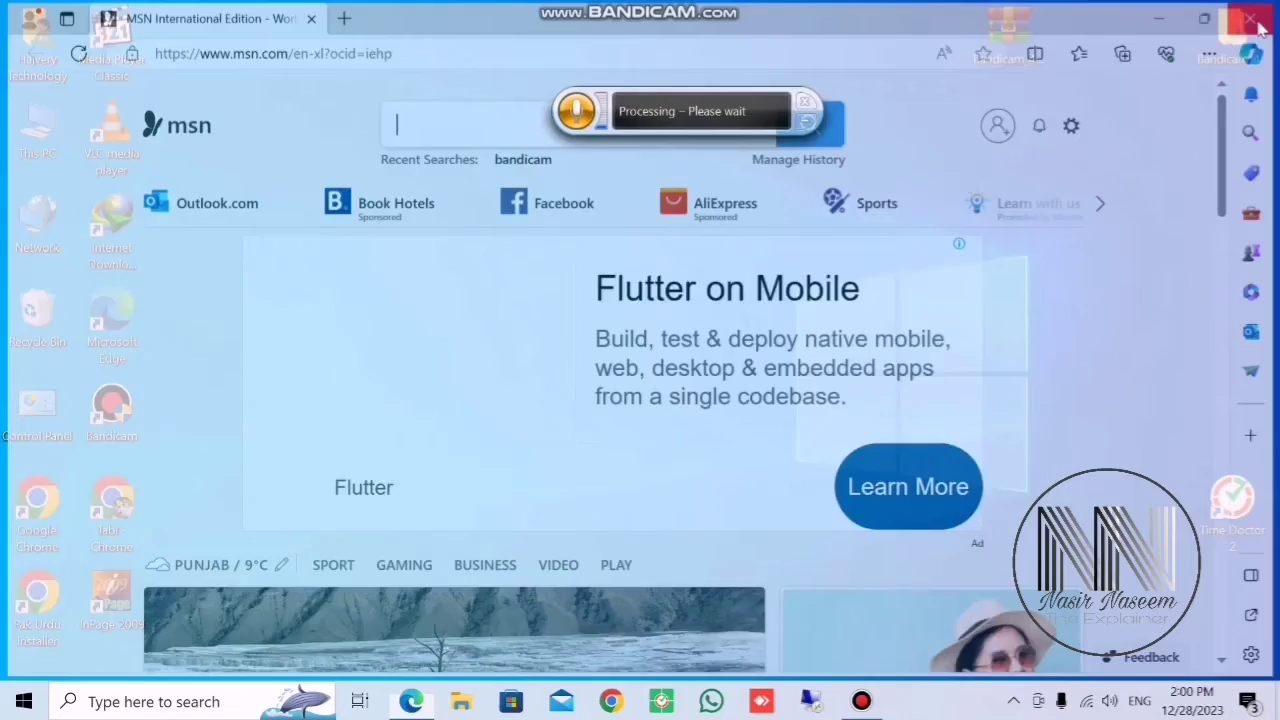
click(234, 694)
text(Eword)
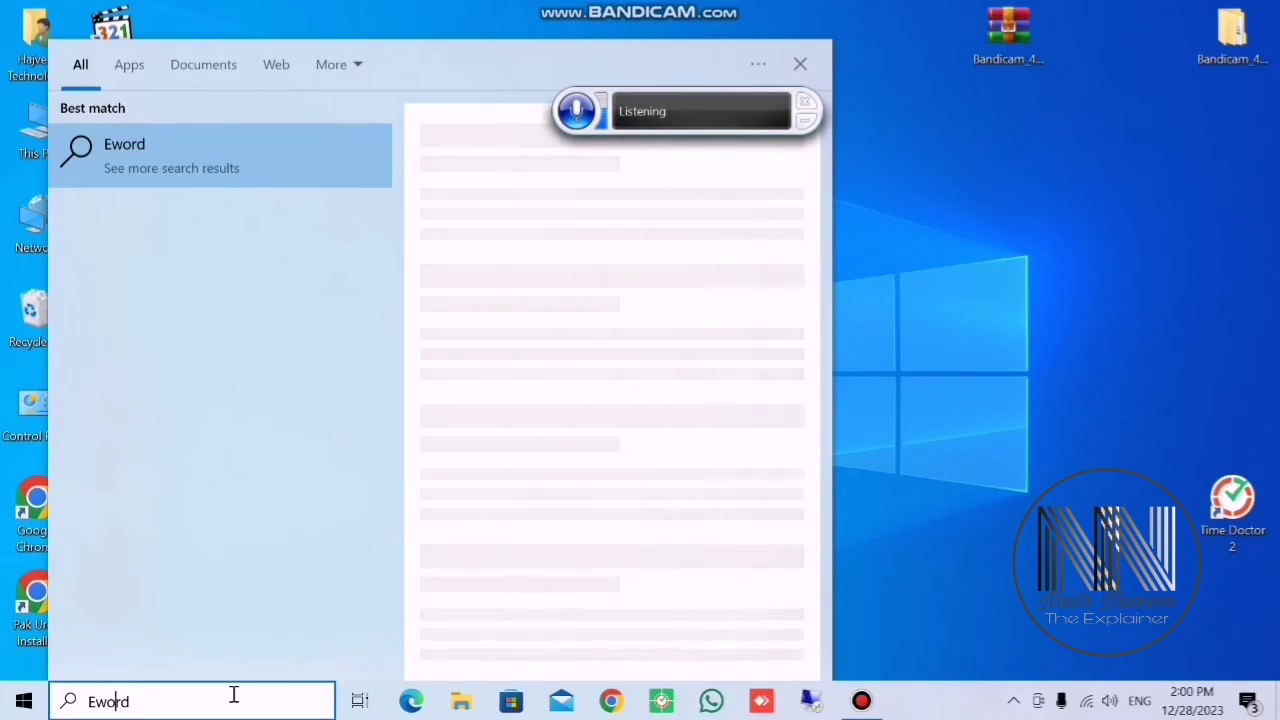
key(BackSpace)
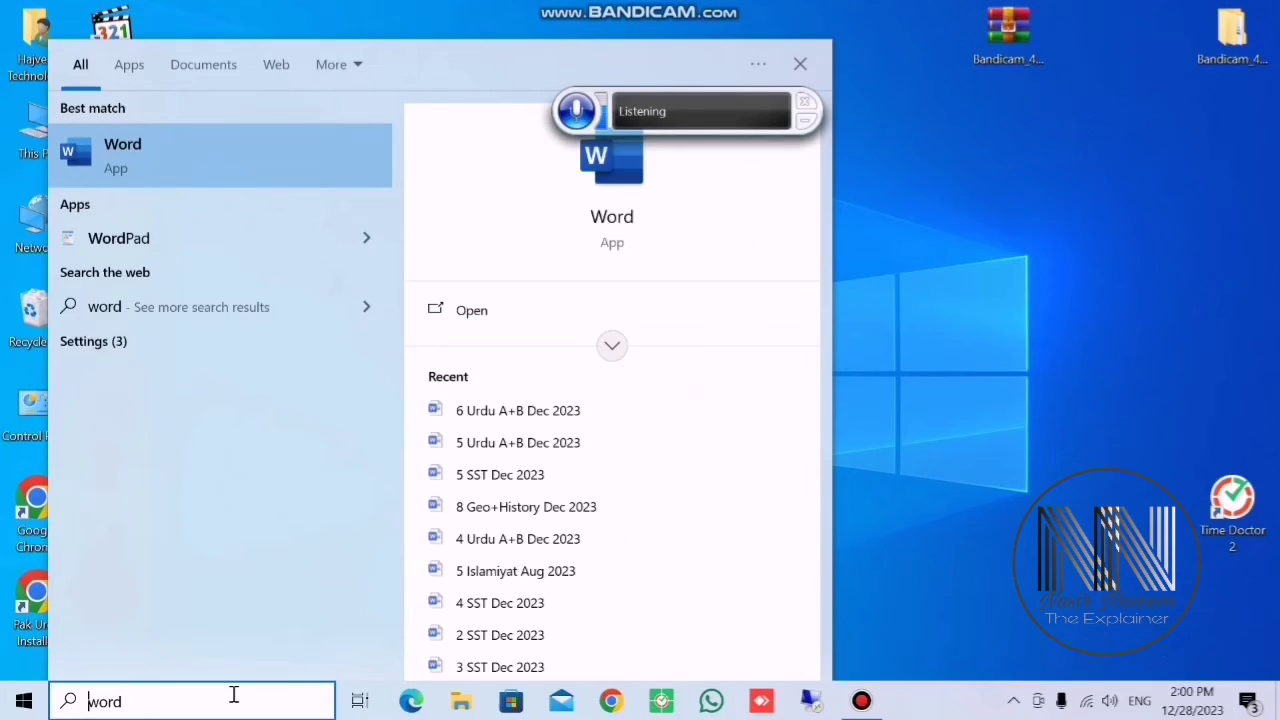
key(Return)
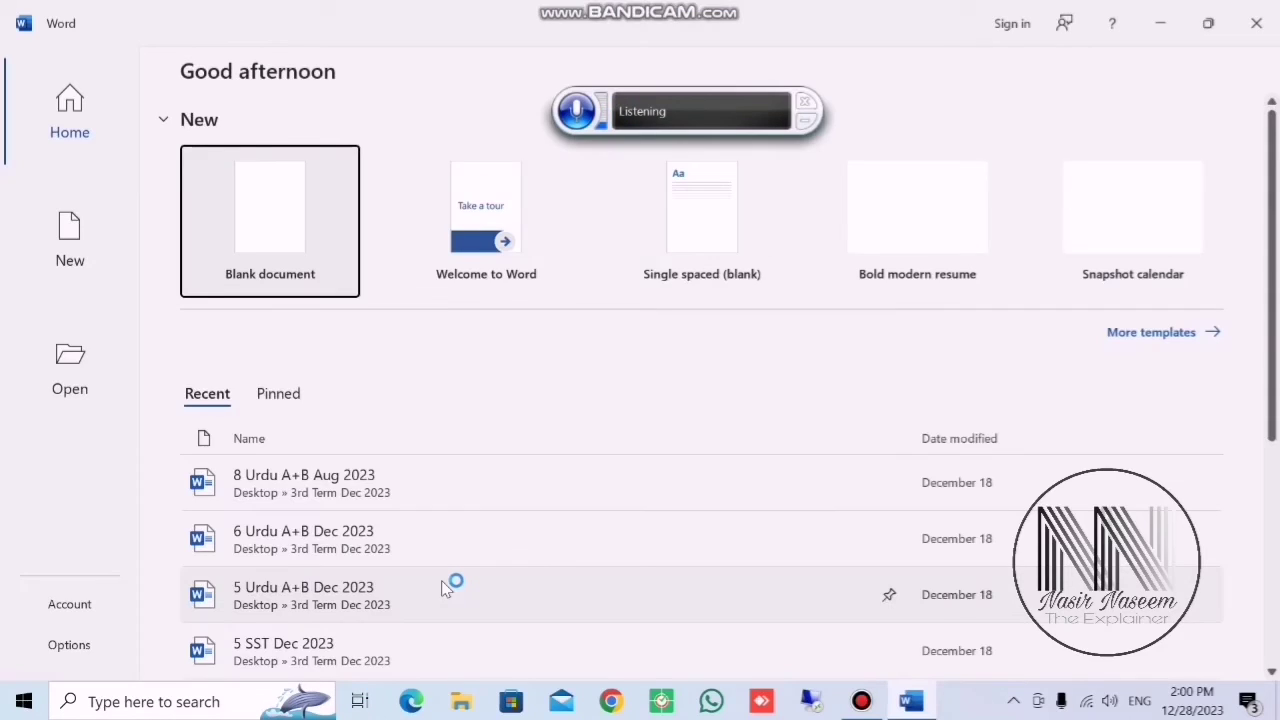
click(298, 224)
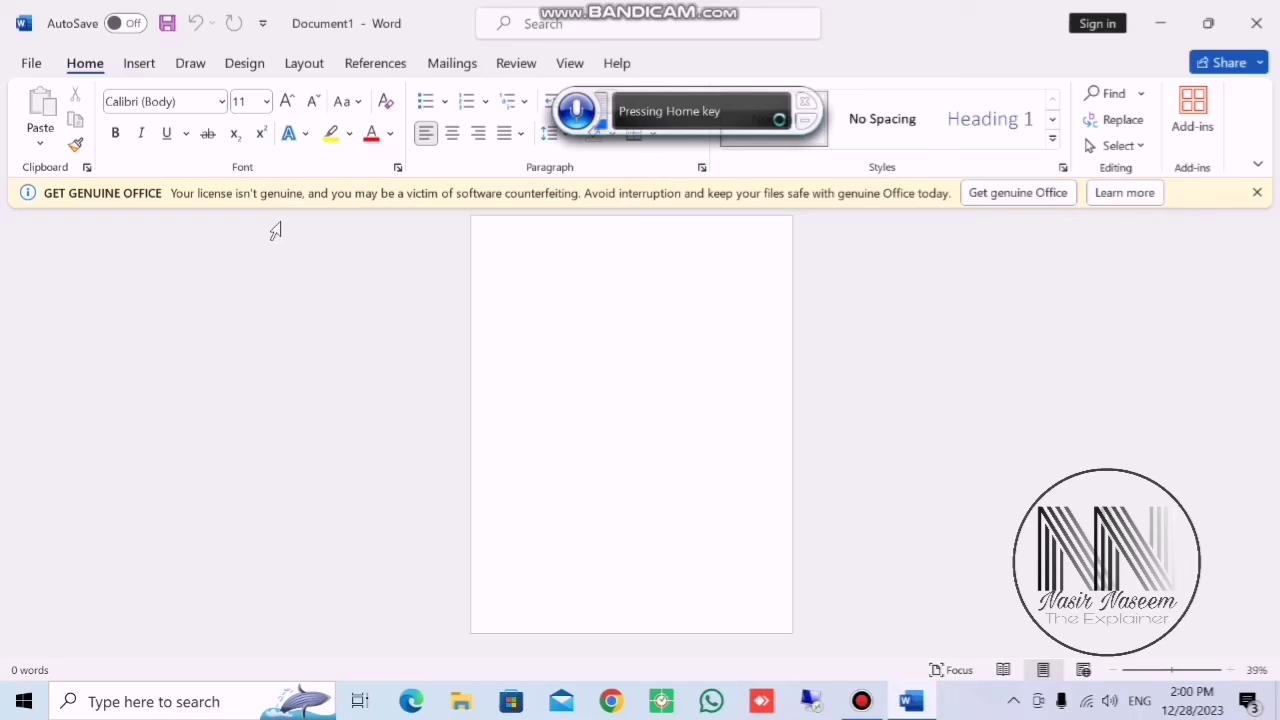
Step: Dictate the paragraph starting 'The frog and other being' into Word, then stop recognition
text(The frog and other being)
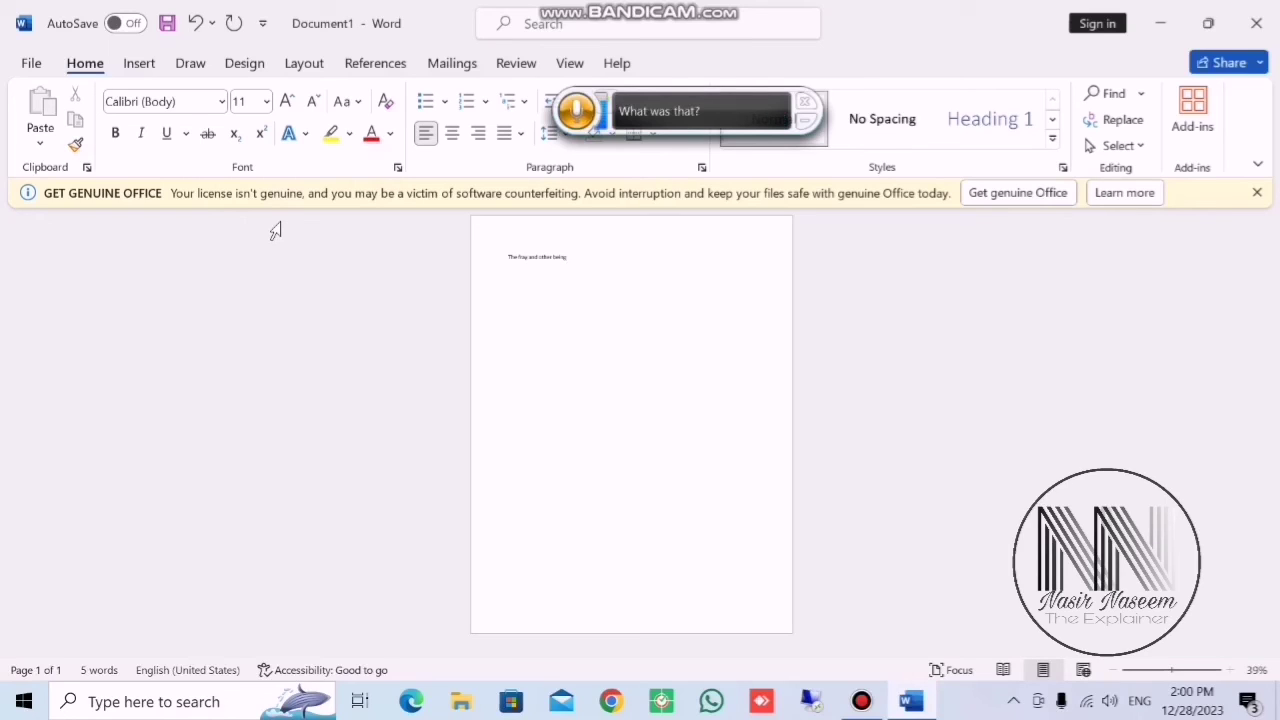
text( mail you)
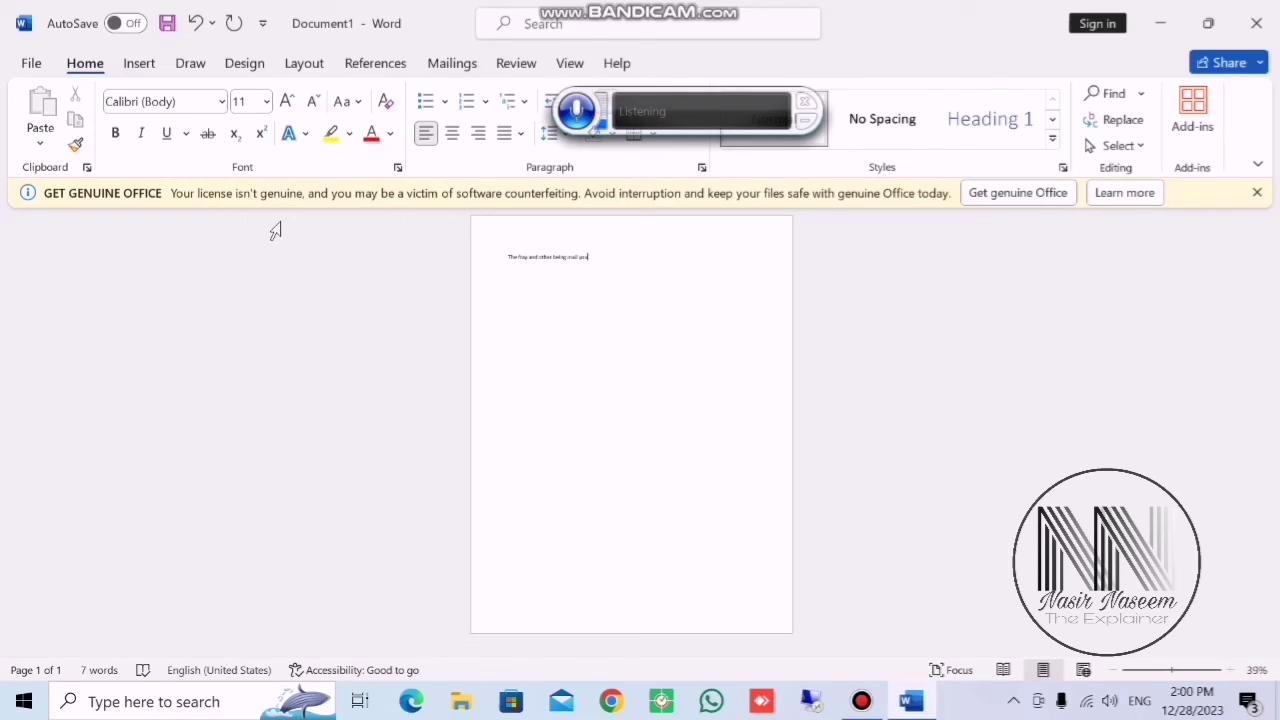
text( and one of the land)
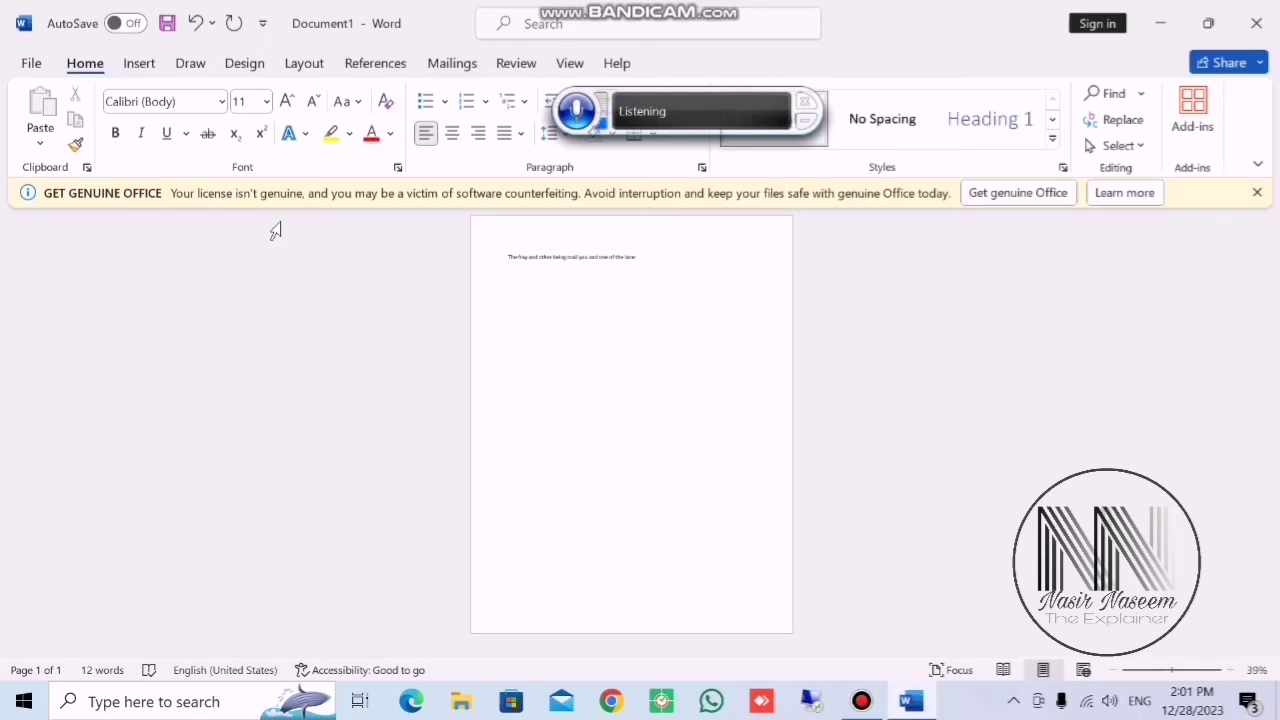
text(I hold on what you may find who have been there are close and I am going to have good and I have squeezed the rest)
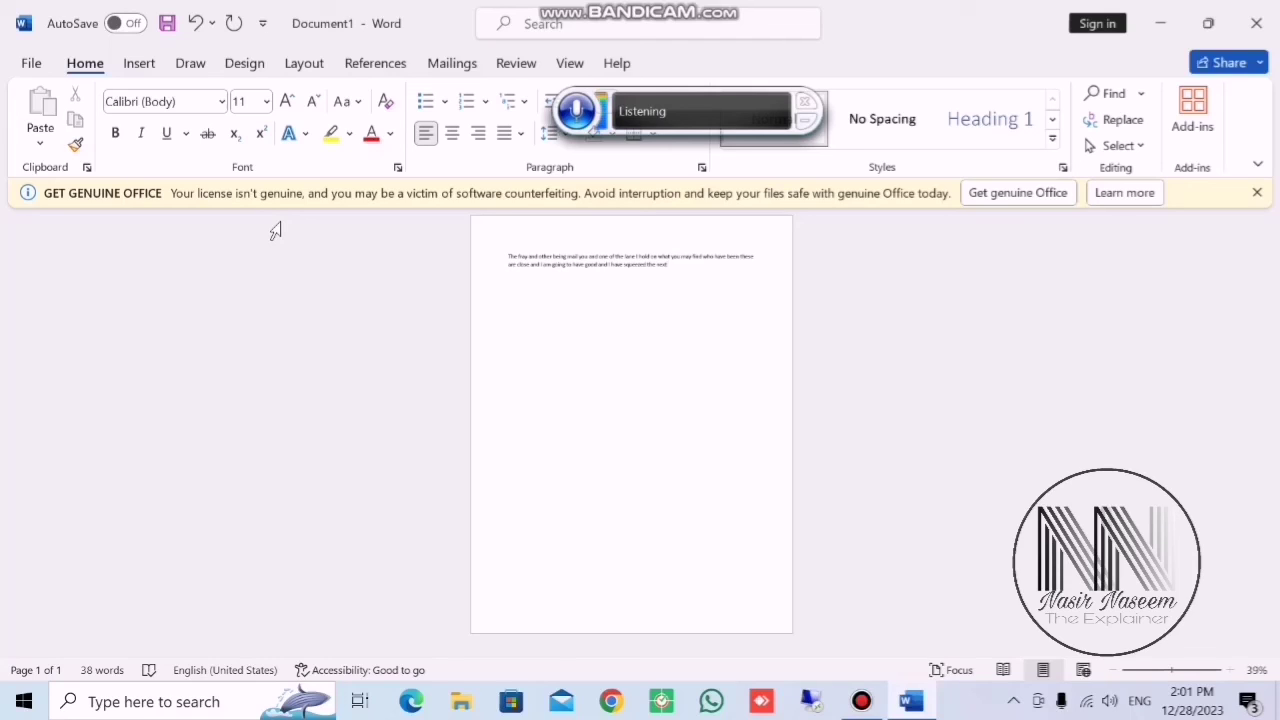
text(. inventing the Vatican movie and hopefully I'm not)
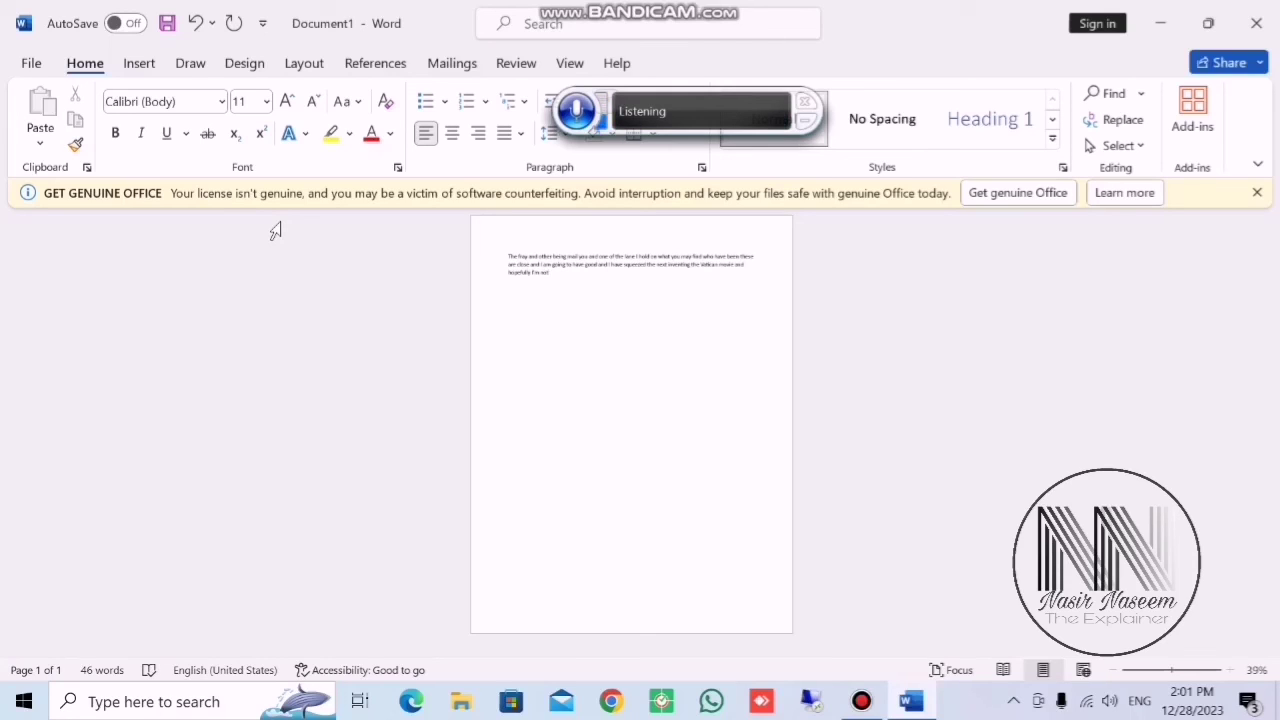
text( that have)
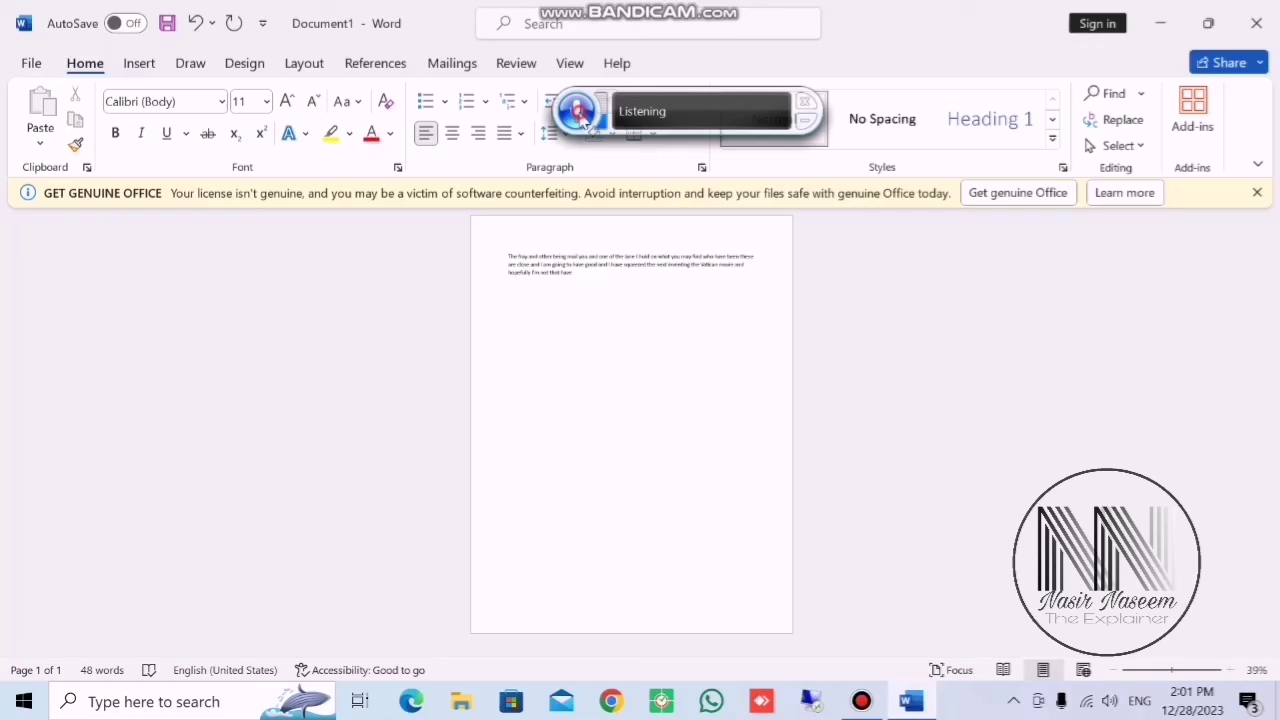
text( have)
click(578, 112)
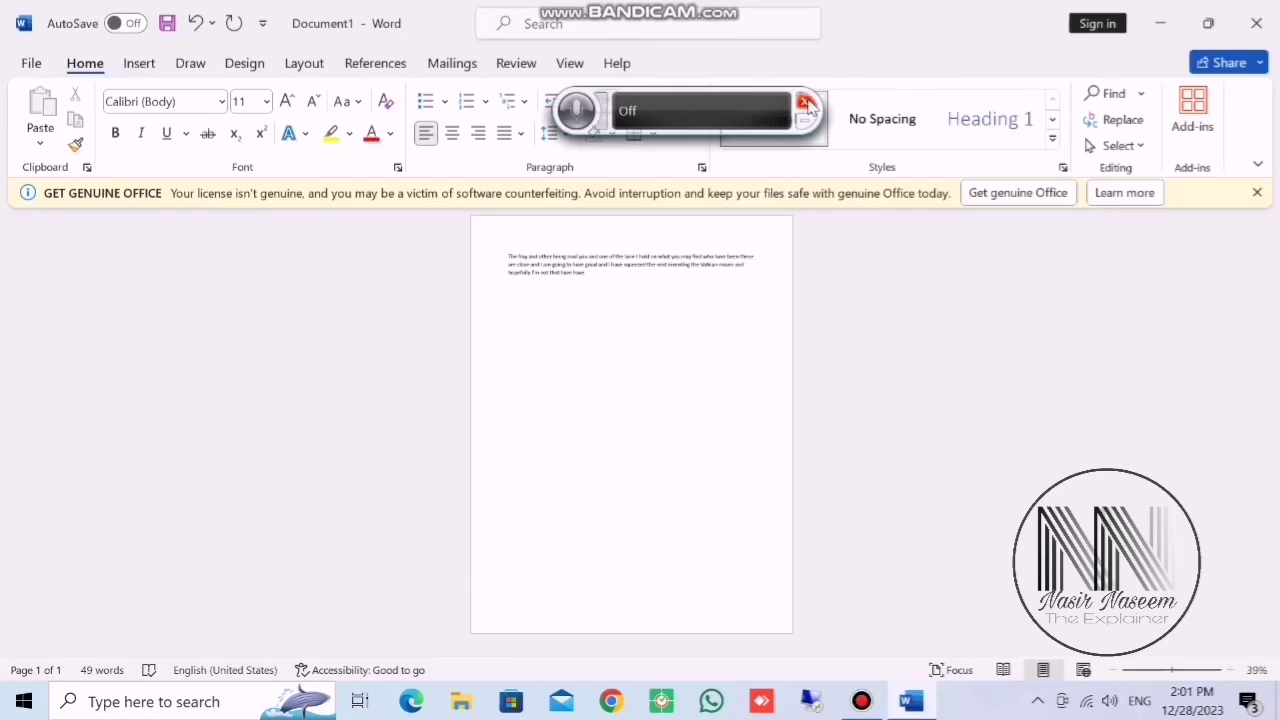
Step: Close the speech toolbar, close Word with Don't Save, and refresh the desktop
click(806, 104)
click(1256, 23)
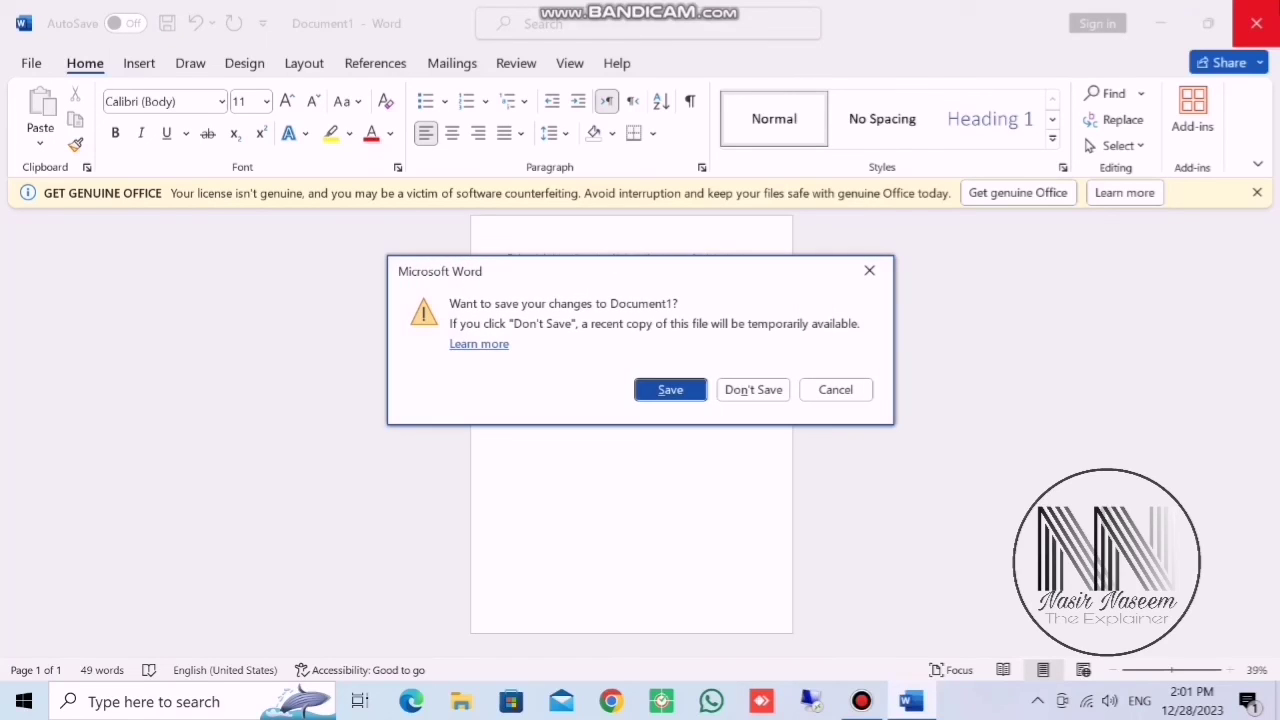
click(751, 396)
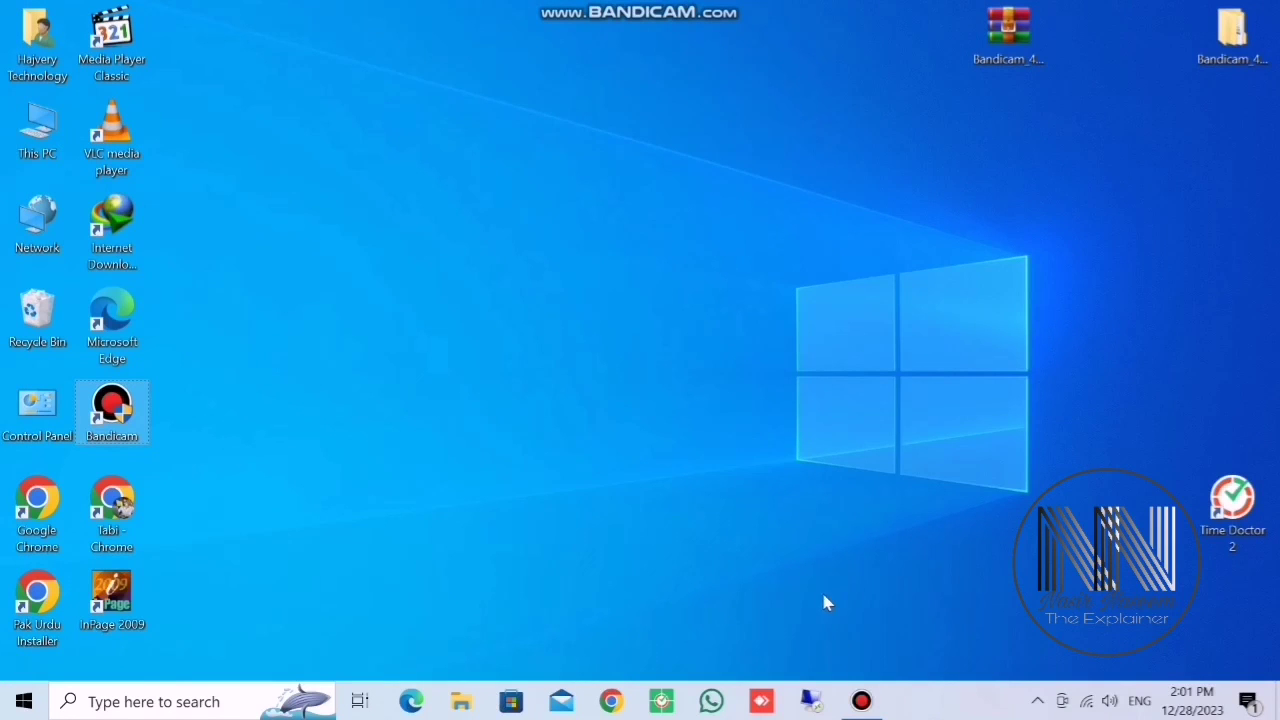
right_click(563, 277)
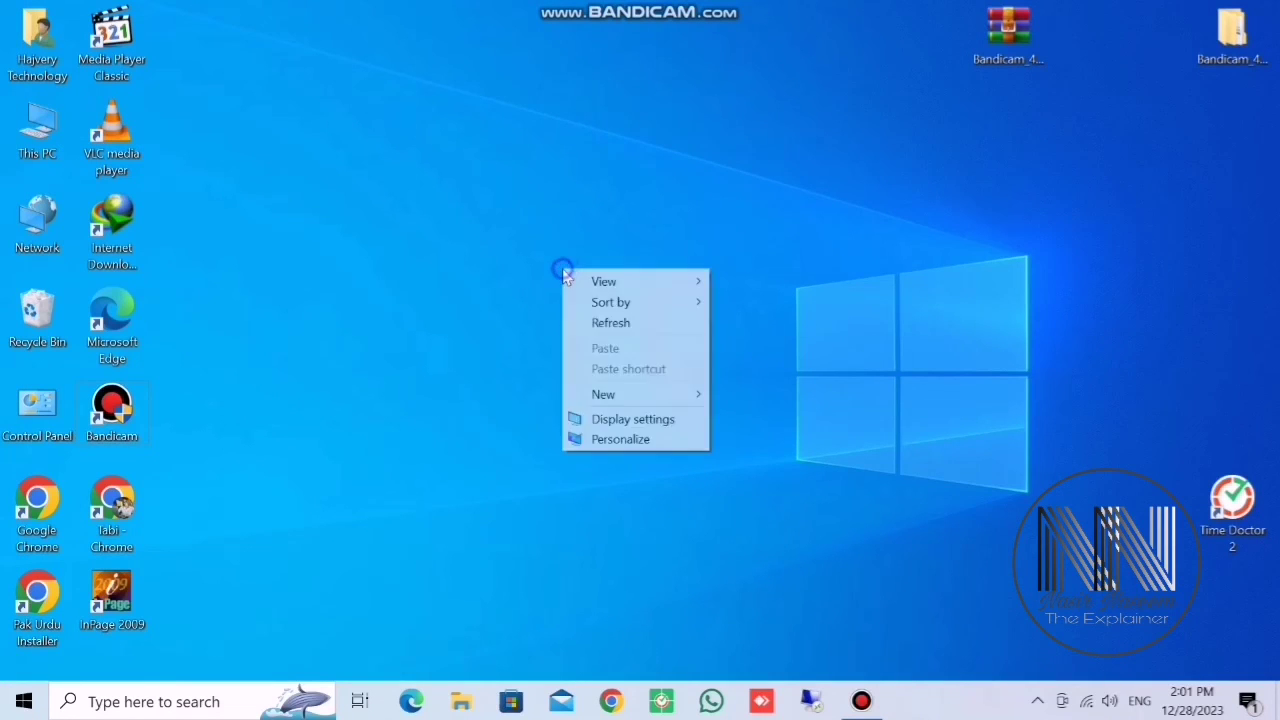
click(596, 323)
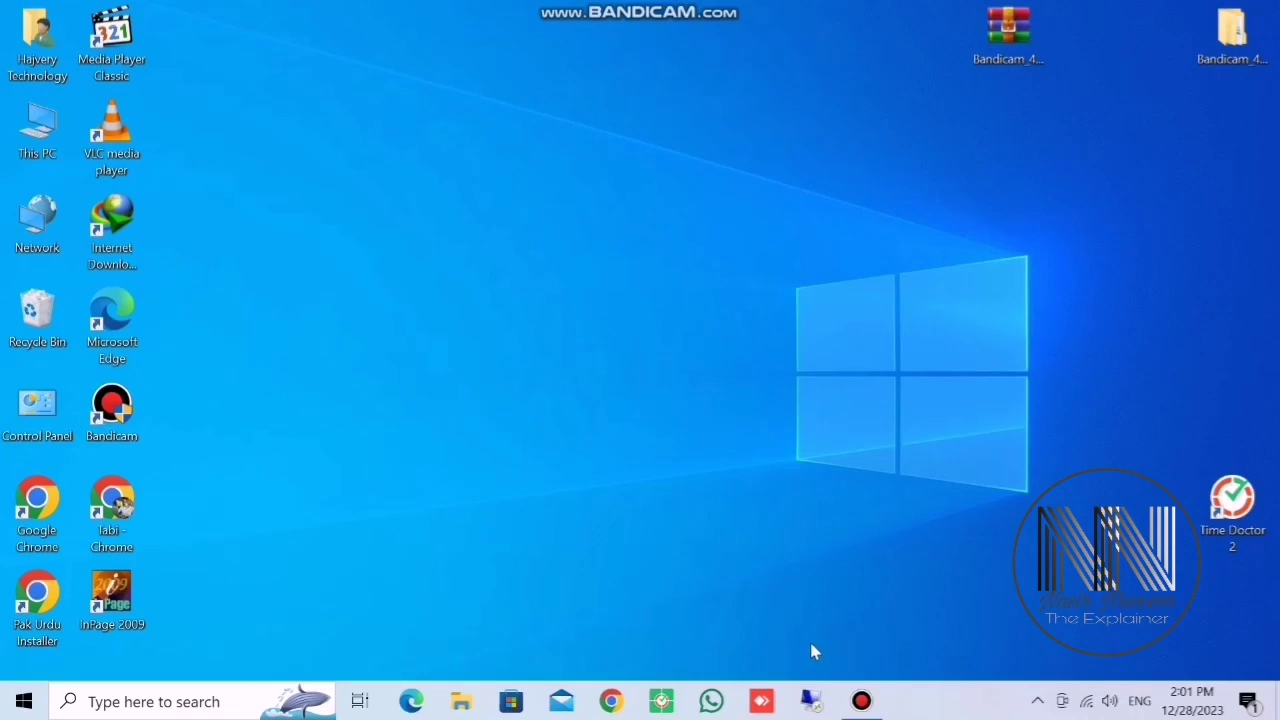